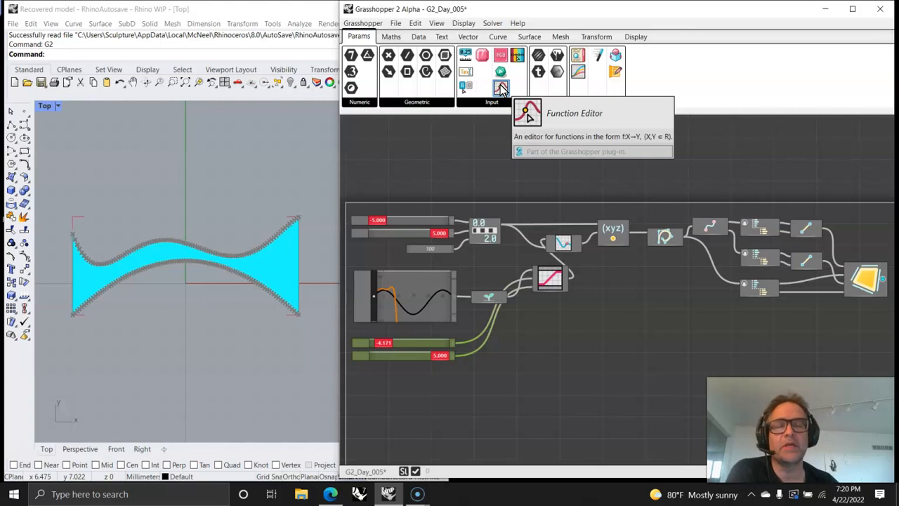
- Add a second Function Editor below the limit sliders and open it for editing
left_click_drag(501, 88, 424, 411)
scroll(429, 405, "up", 4)
right_click_drag(430, 404, 556, 164)
left_click(490, 209)
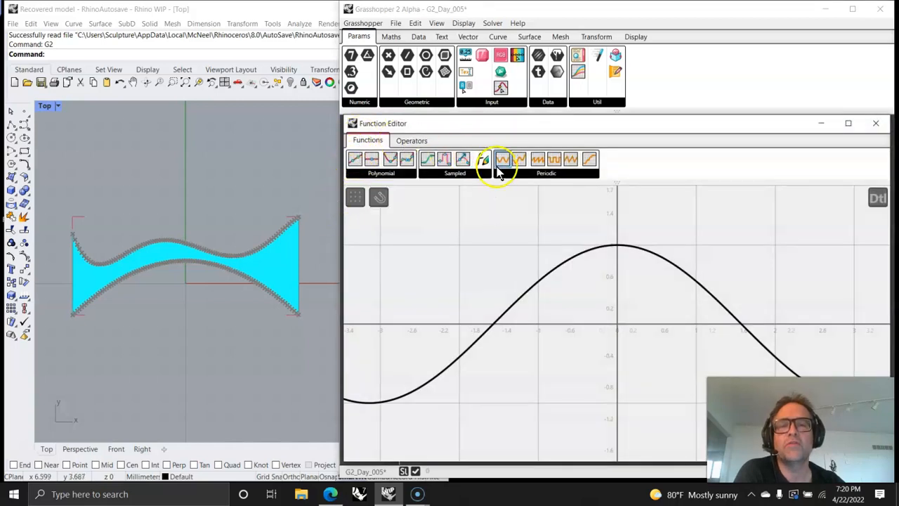
- Review the Function Editor's operators and the Maths function components available for the canvas
left_click(411, 140)
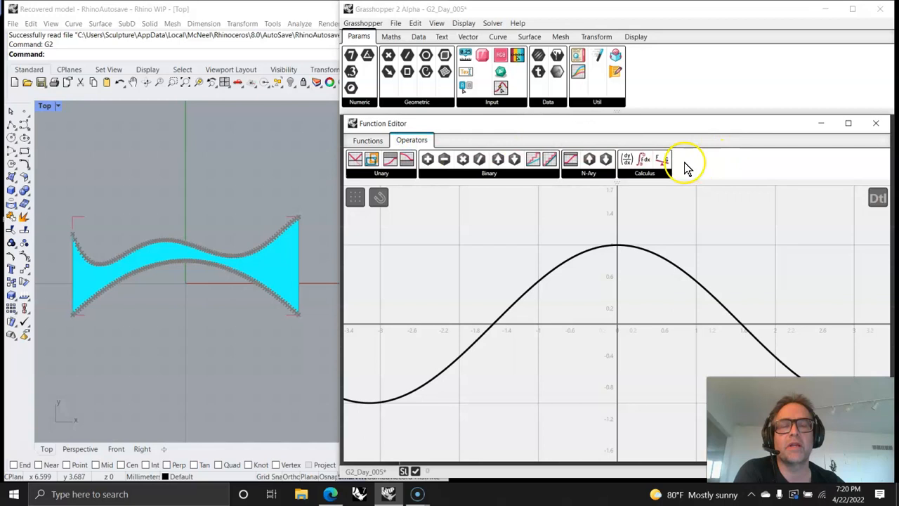
left_click(391, 37)
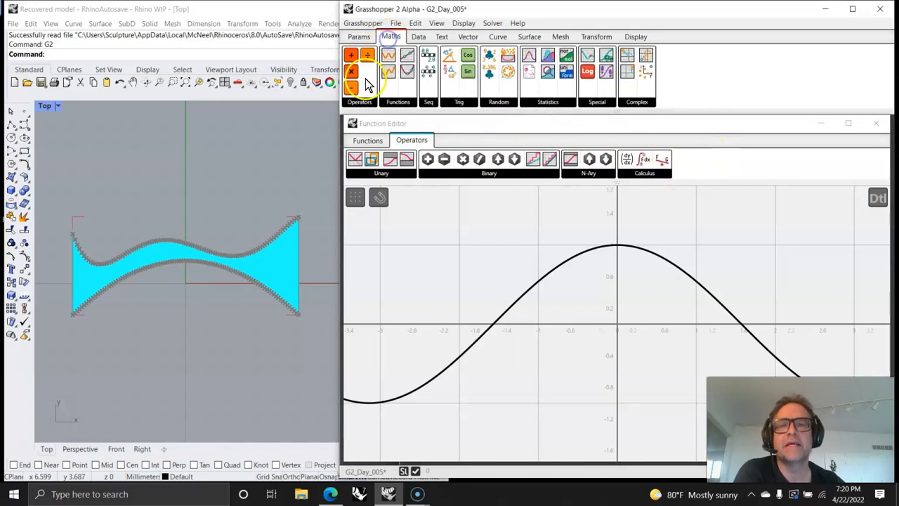
left_click(359, 102)
left_click(398, 103)
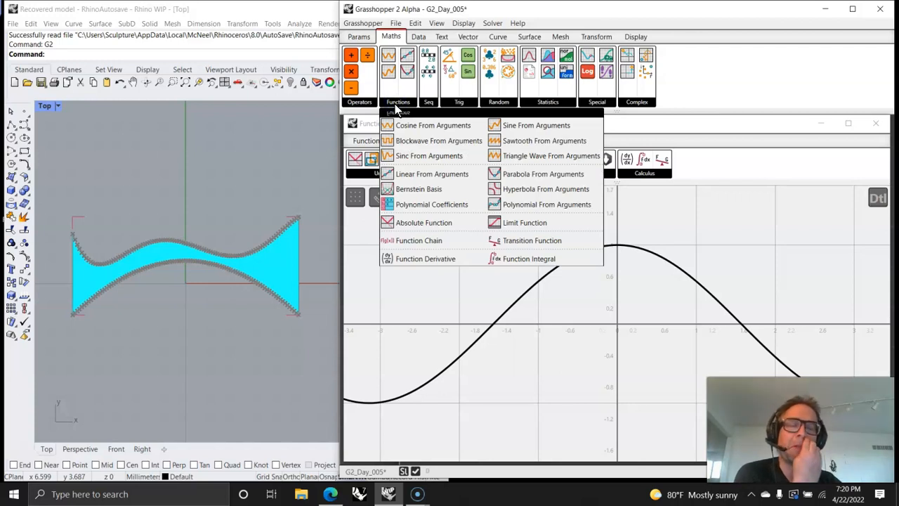
left_click(602, 334)
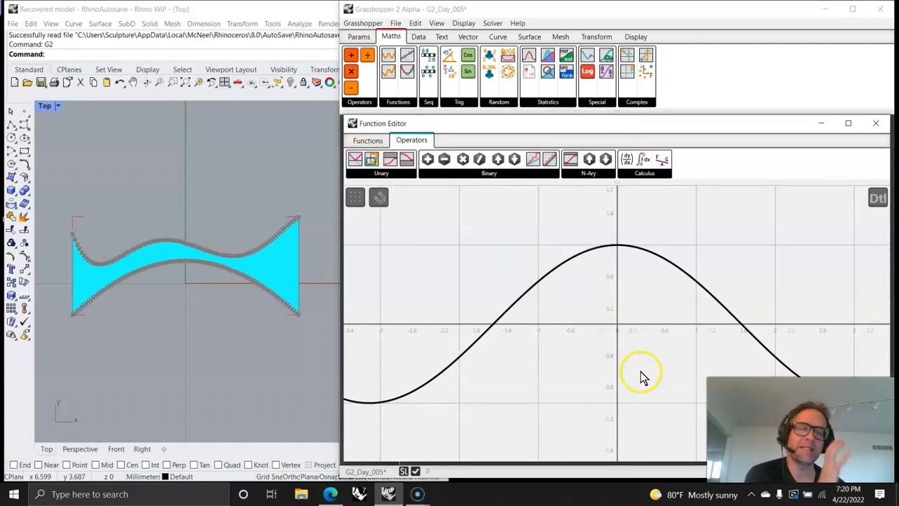
- Add a parabola in the Function Editor with its vertex at (0, 0), passing through (1, 1)
left_click(368, 141)
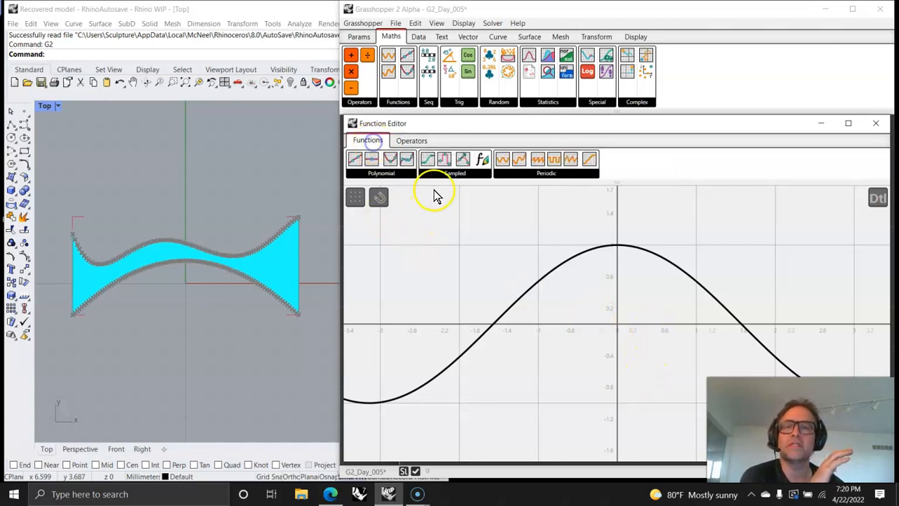
left_click_drag(397, 161, 618, 327)
mouse_move(695, 247)
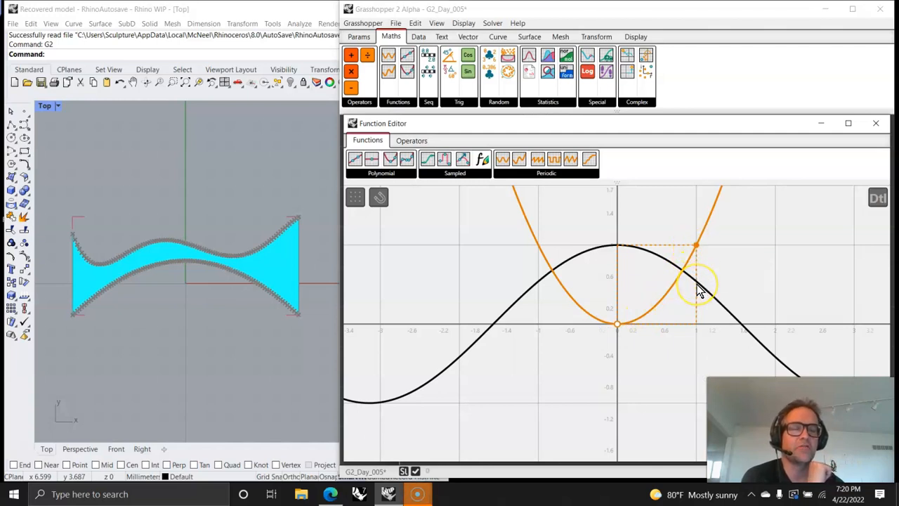
scroll(660, 295, "down", 2)
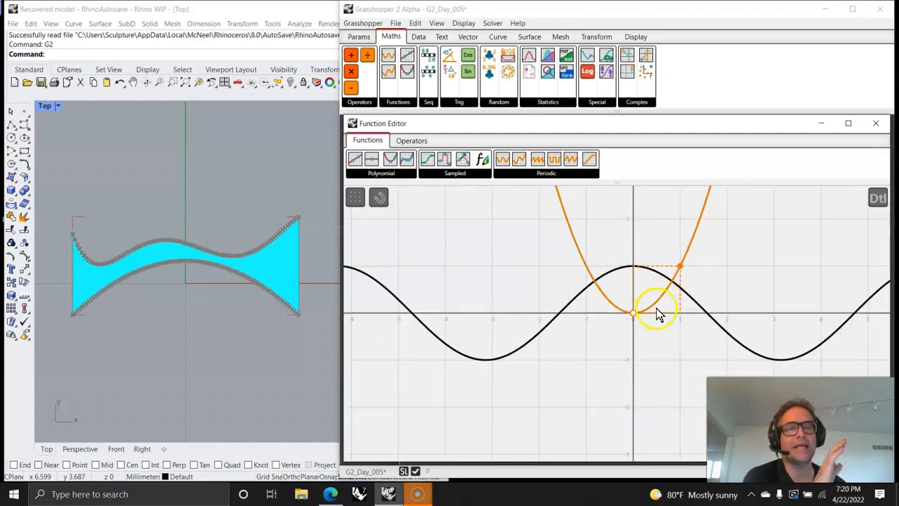
scroll(632, 343, "up", 2)
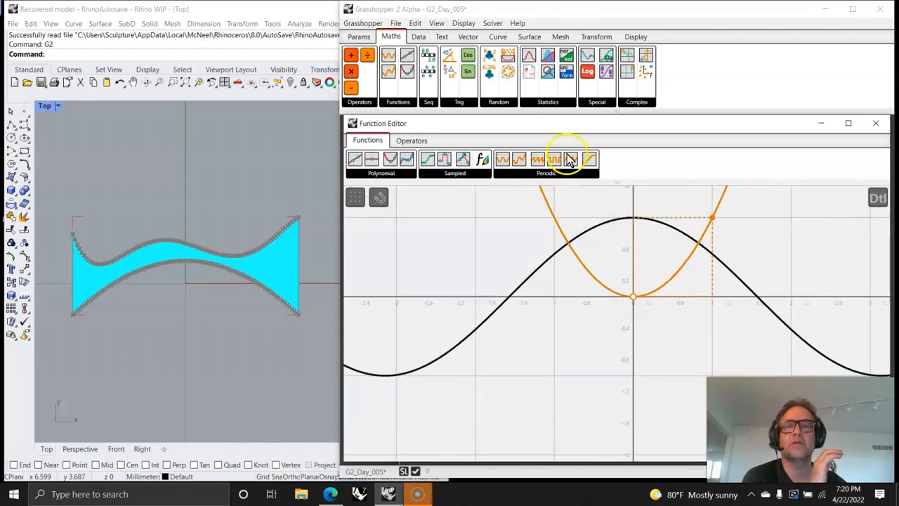
- Close the Function Editor and shift the Limit Function component slightly closer to Graft Tree
left_click(875, 123)
right_click_drag(713, 225, 636, 350)
left_click_drag(506, 365, 470, 365)
right_click_drag(750, 188, 681, 379)
right_click_drag(527, 249, 606, 249)
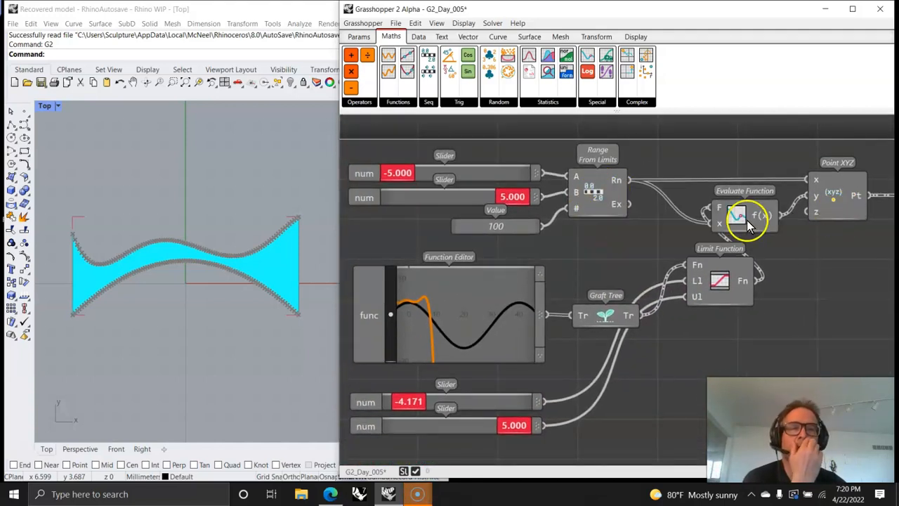
left_click(725, 295)
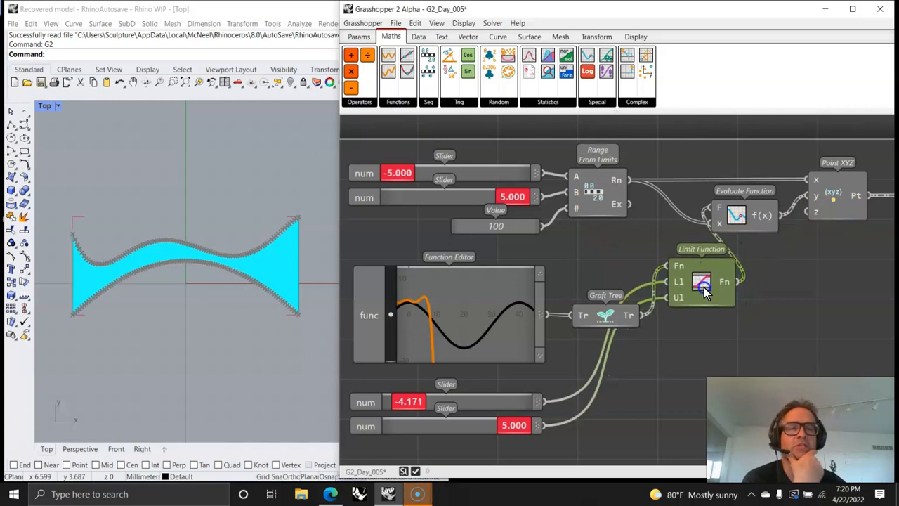
- Place a Panel below the Limit Function and connect the first Function Editor's output to it
right_click_drag(727, 357, 626, 302)
left_click(359, 37)
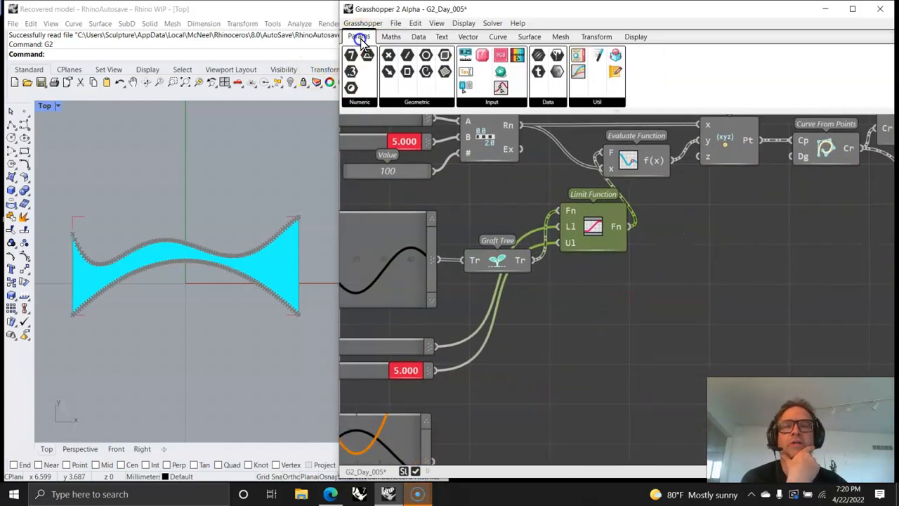
left_click_drag(579, 66, 612, 326)
left_click_drag(438, 259, 520, 324)
left_click_drag(581, 324, 624, 339)
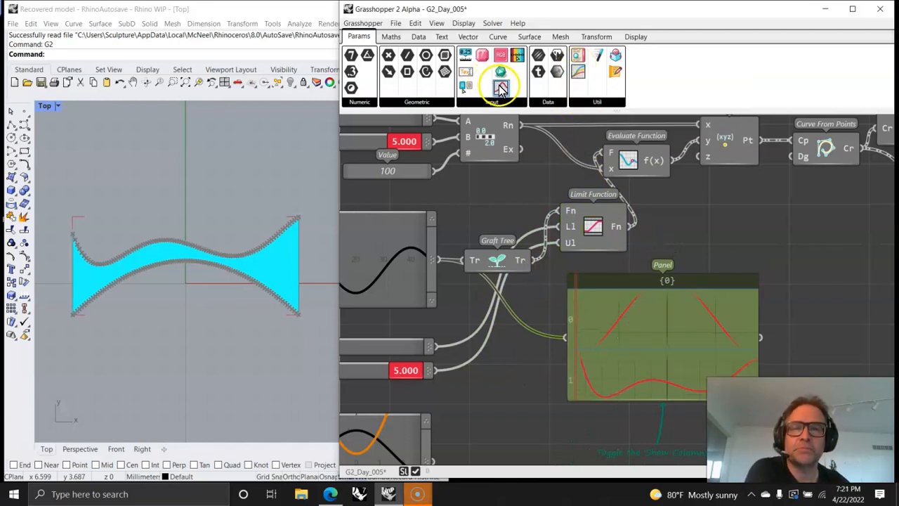
- Examine the Special maths components and the sliders that feed Range From Limits
left_click(390, 38)
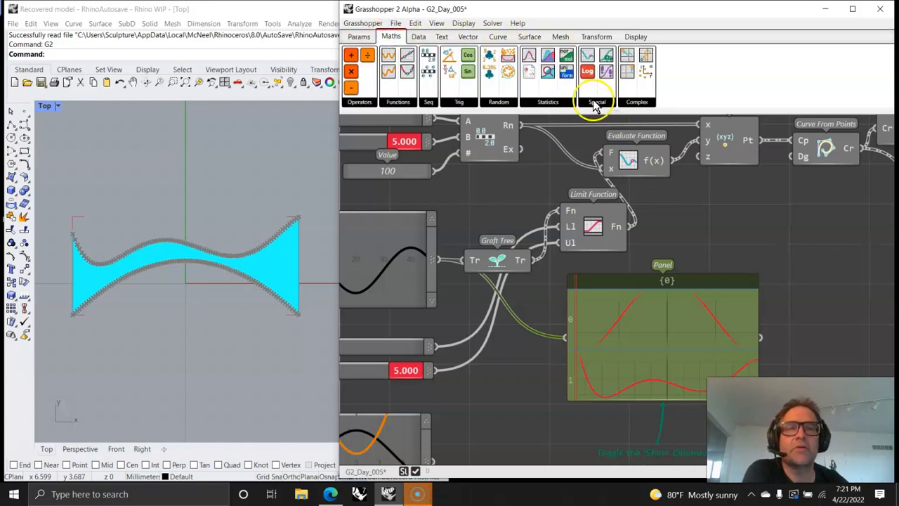
left_click(596, 103)
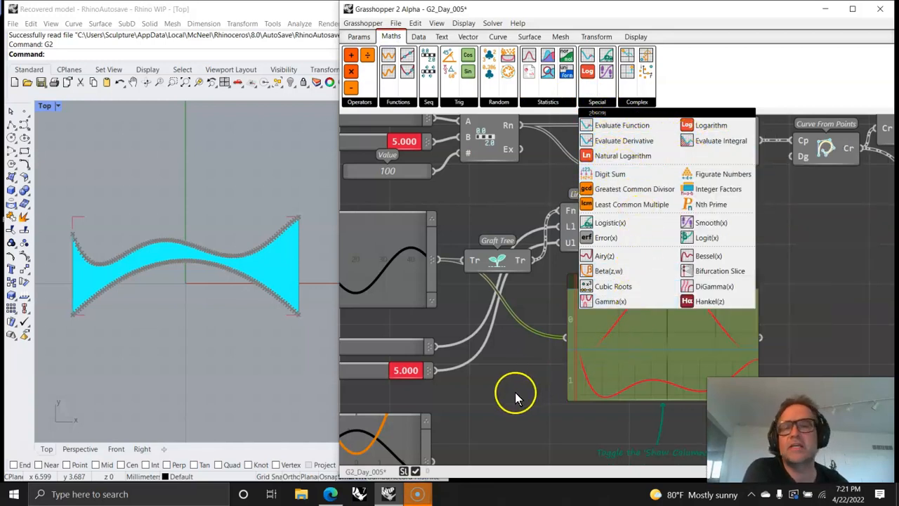
left_click_drag(637, 350, 641, 363)
right_click_drag(683, 274, 704, 325)
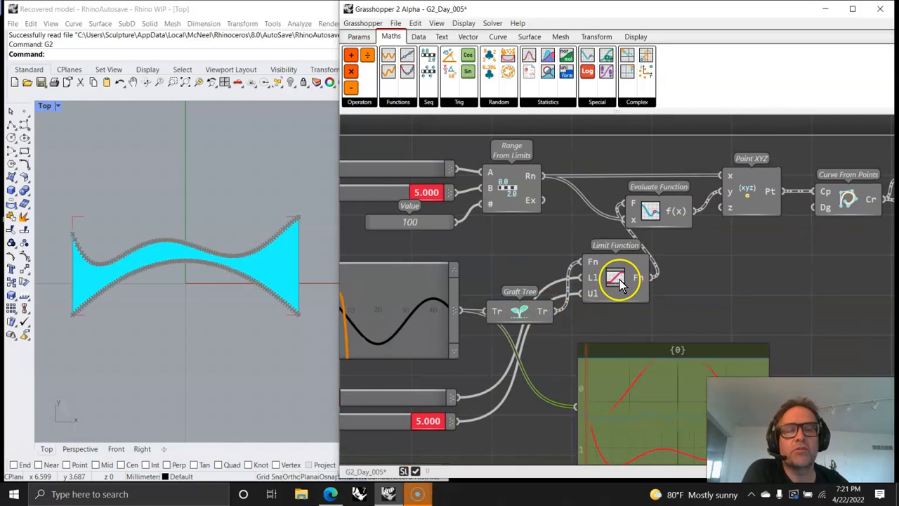
right_click_drag(510, 365, 641, 365)
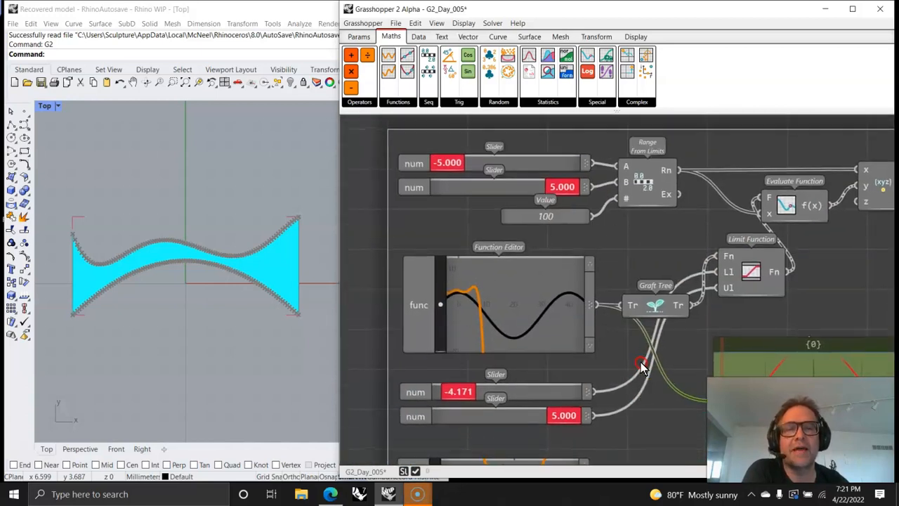
mouse_move(562, 187)
left_mouse_down()
mouse_move(518, 191)
mouse_move(538, 198)
mouse_move(571, 188)
left_mouse_up()
left_click_drag(442, 163, 393, 180)
- Turn on snapping in the first Function Editor and reshape the polynomial, moving one control point to about (8, 1) and another onto the y-axis
left_click(512, 316)
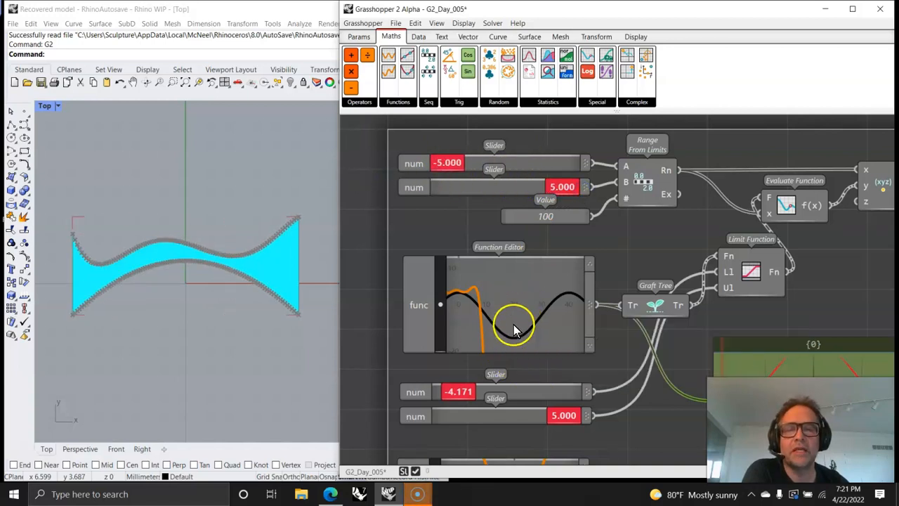
double_click(453, 331)
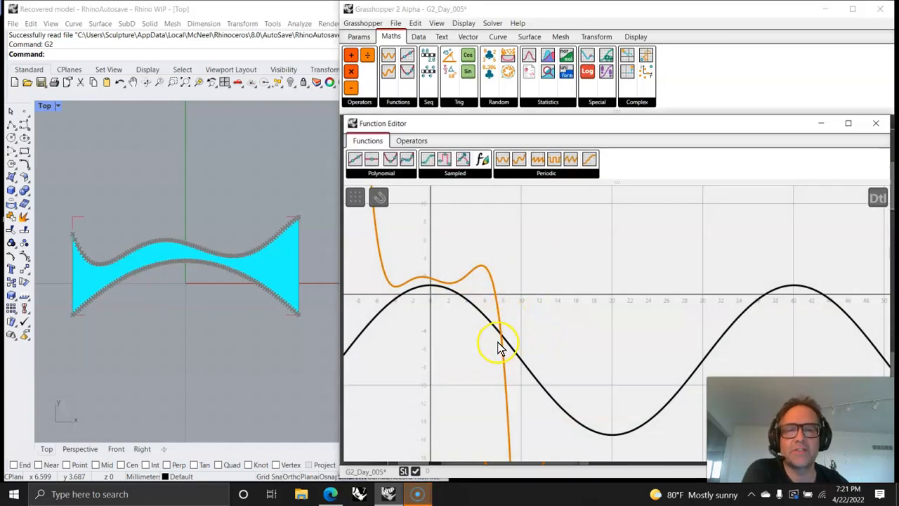
left_click(502, 315)
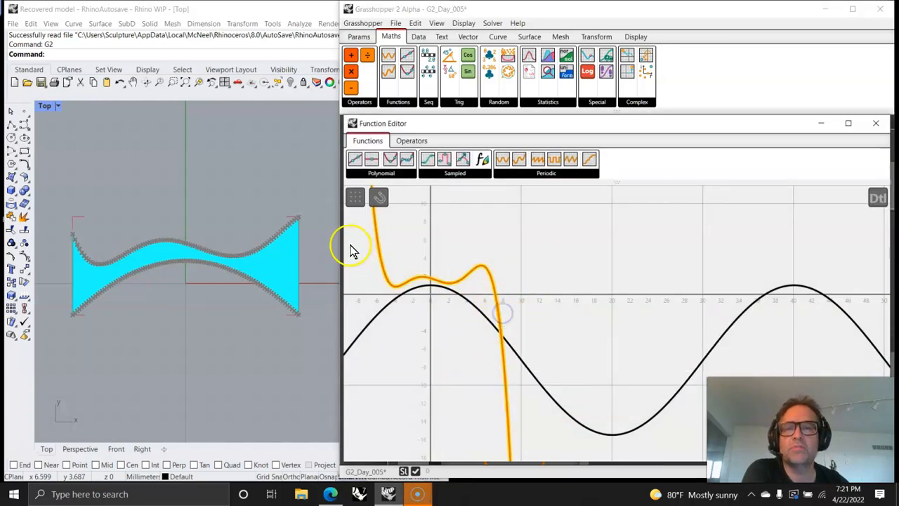
left_click(378, 198)
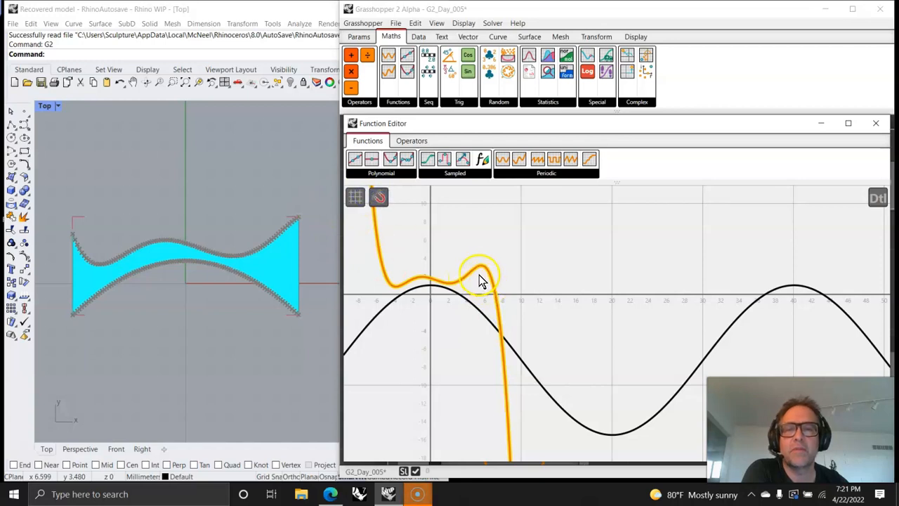
left_click_drag(486, 271, 502, 288)
mouse_move(440, 280)
left_mouse_down()
mouse_move(427, 288)
mouse_move(433, 282)
left_mouse_up()
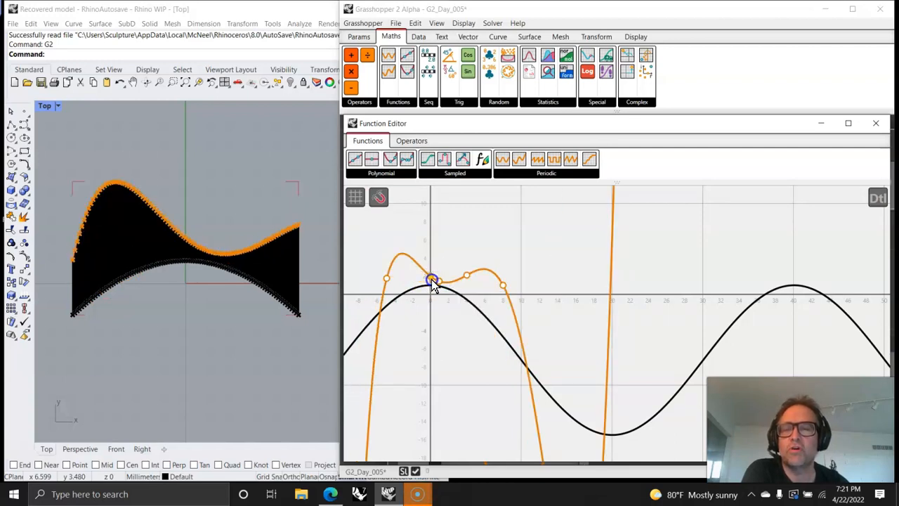
scroll(526, 316, "down", 3)
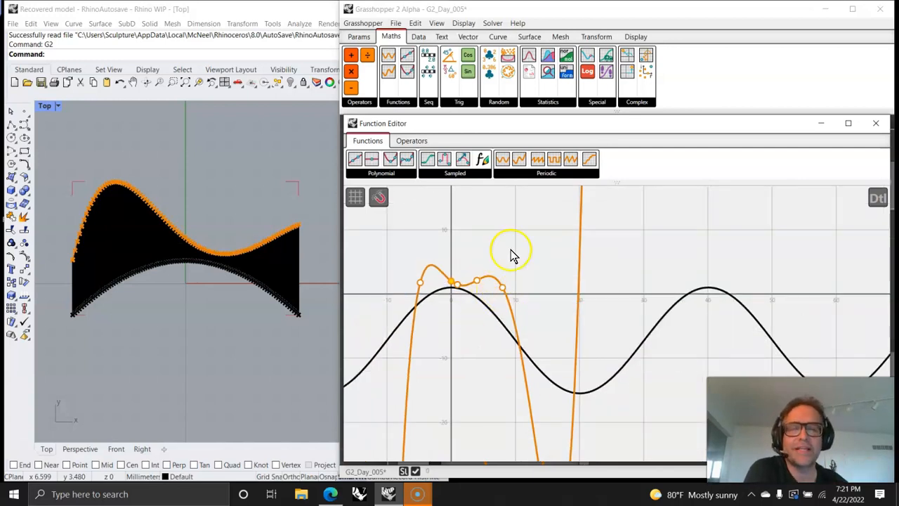
left_click(875, 123)
- Inspect the Surface From Edges component and its highlighted surface in the viewport
right_click_drag(857, 314, 582, 285)
right_click_drag(788, 279, 456, 341)
left_click(757, 313)
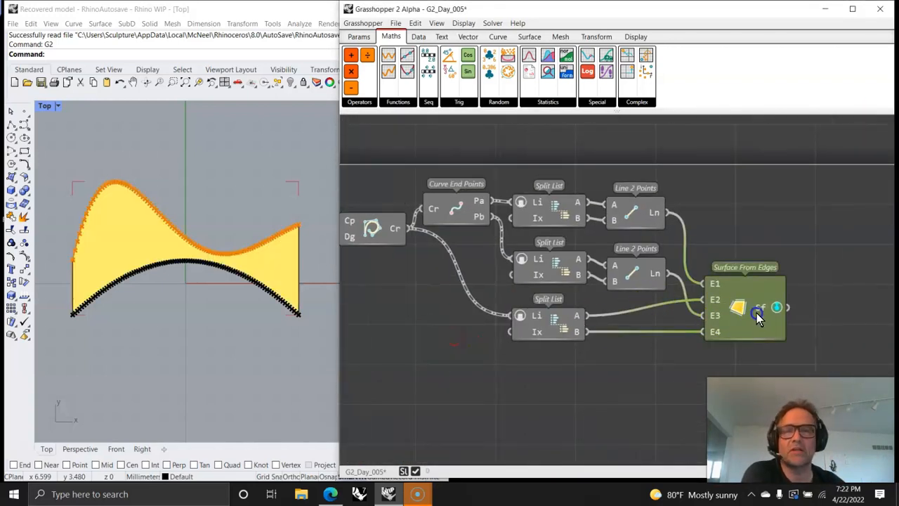
- Adjust the Limit Function's sliders to about 4.146 for the upper limit and about -3.079 for the lower limit
right_click_drag(464, 392, 751, 343)
right_click_drag(580, 244, 757, 260)
right_click_drag(444, 378, 636, 266)
mouse_move(605, 304)
left_mouse_down()
mouse_move(578, 305)
mouse_move(597, 305)
left_mouse_up()
mouse_move(501, 282)
left_mouse_down()
mouse_move(568, 282)
mouse_move(514, 293)
left_mouse_up()
right_click_drag(699, 318, 518, 370)
right_click_drag(773, 204, 572, 303)
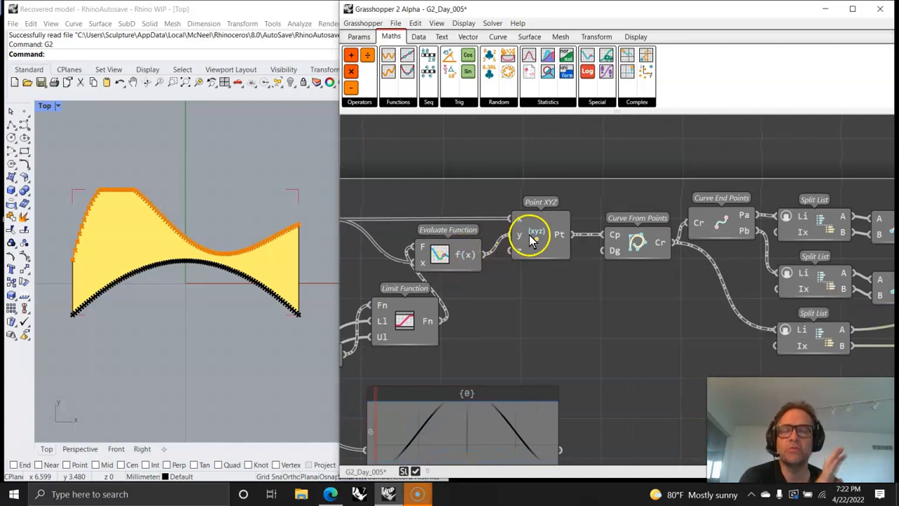
- Trace the surface workflow from Point XYZ through the curve, end points, list components and Line 2 Points to Surface From Edges
mouse_move(555, 236)
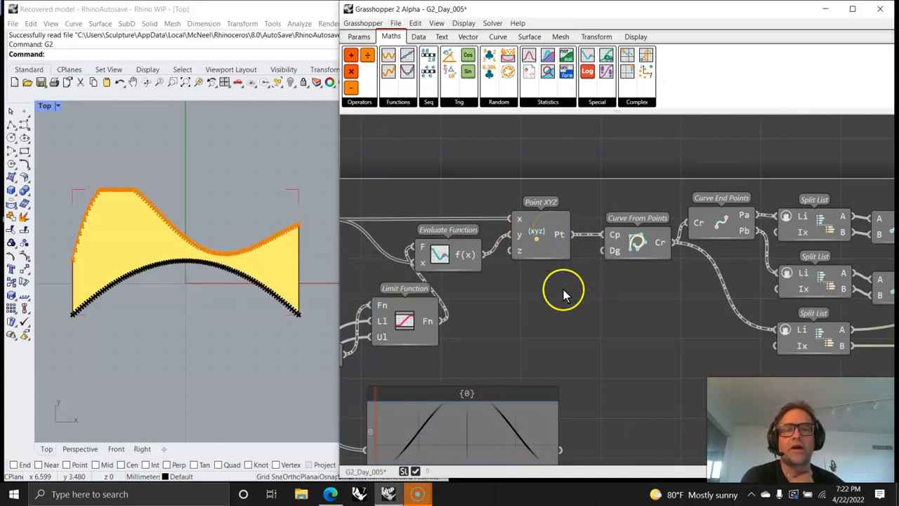
left_click(550, 236)
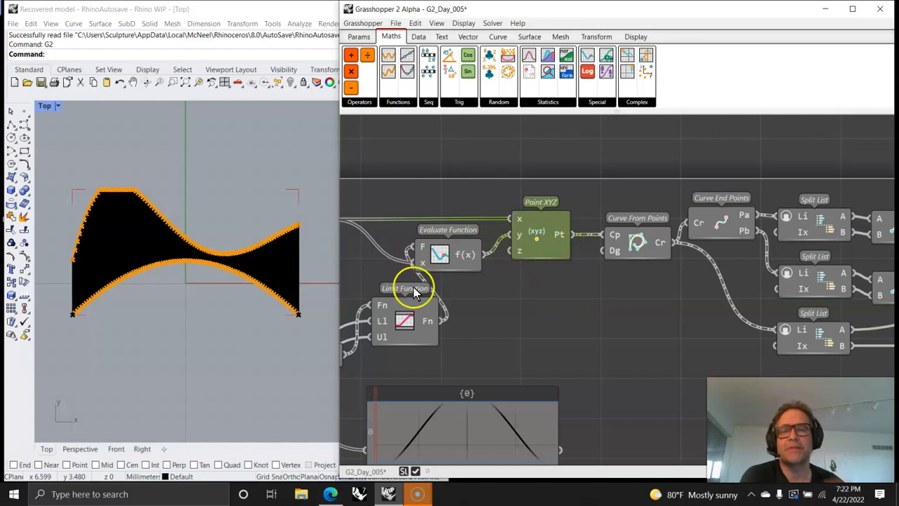
right_click_drag(607, 318, 493, 323)
left_click(524, 252)
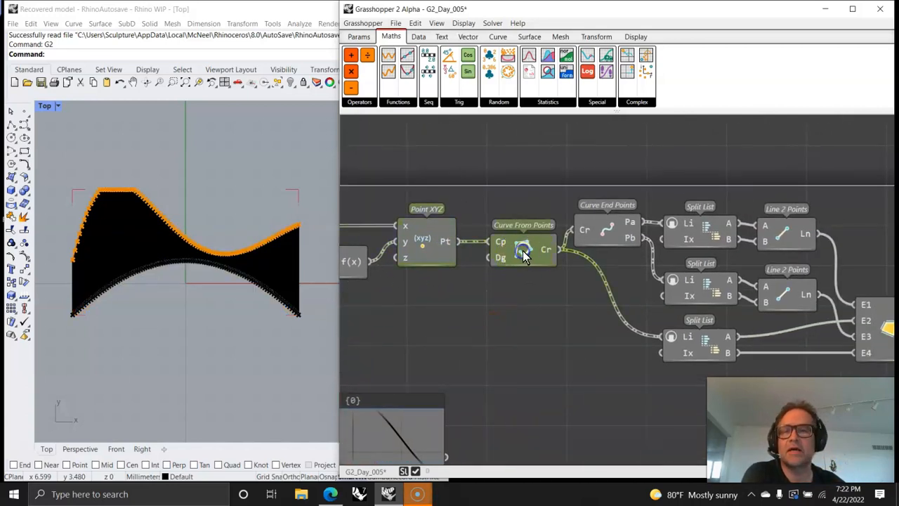
left_click(597, 238)
right_click_drag(590, 380, 473, 342)
left_click(418, 36)
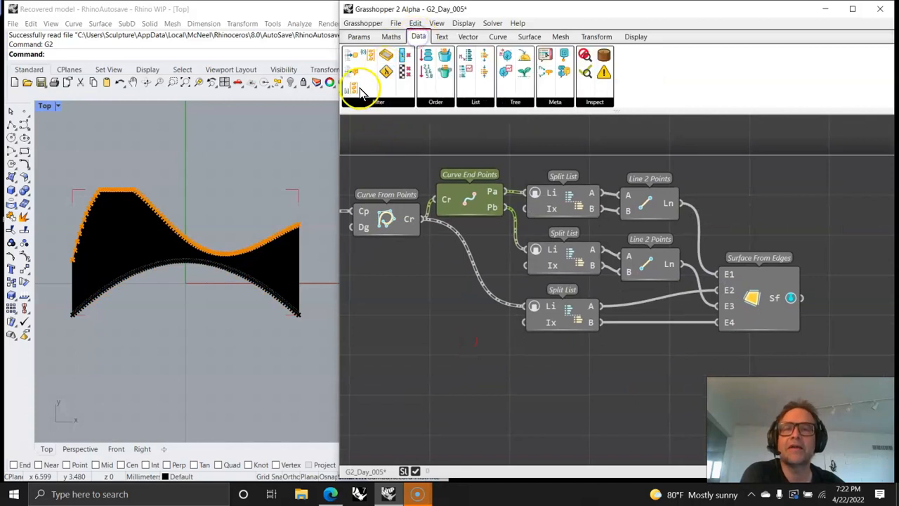
left_click(476, 102)
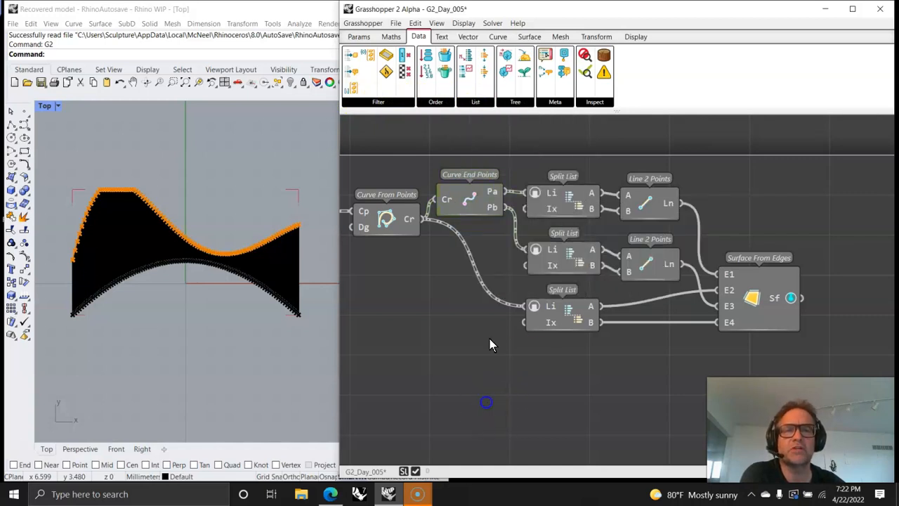
left_click(643, 202)
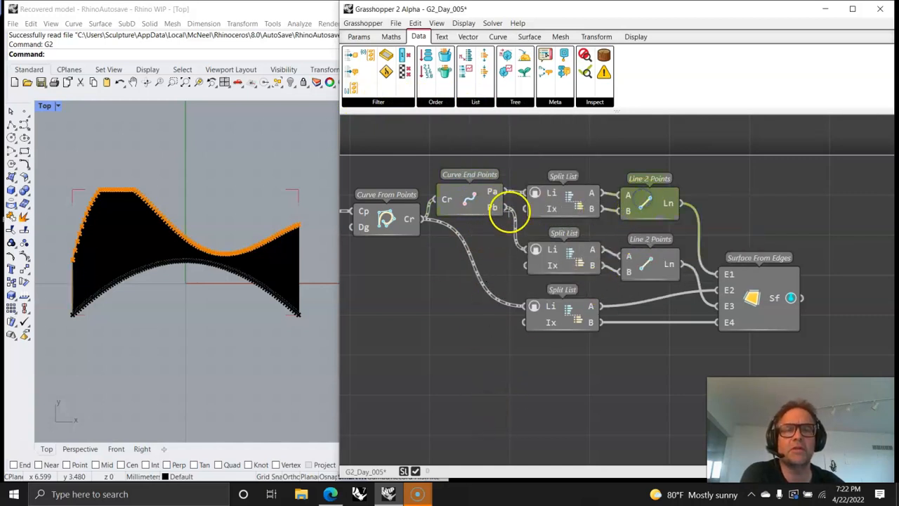
left_click(743, 295)
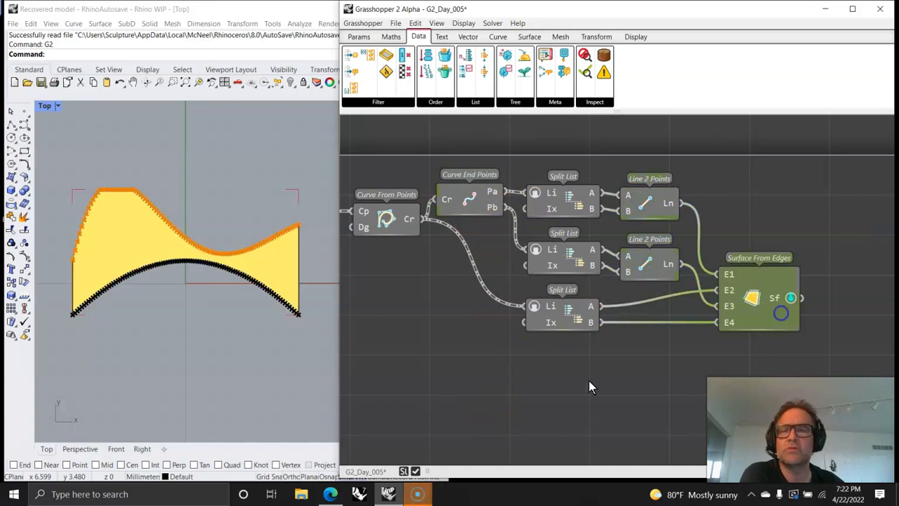
- Open the second Function Editor with the cosine and parabola, and show its available operators
right_click_drag(612, 403, 672, 381)
scroll(674, 372, "down", 3)
right_click_drag(611, 385, 711, 312)
scroll(698, 349, "down", 3)
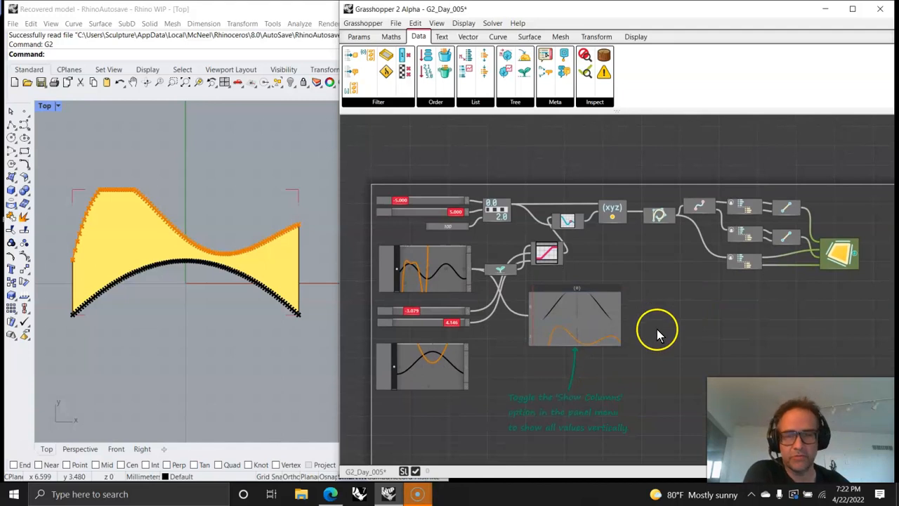
left_click(429, 372)
double_click(393, 383)
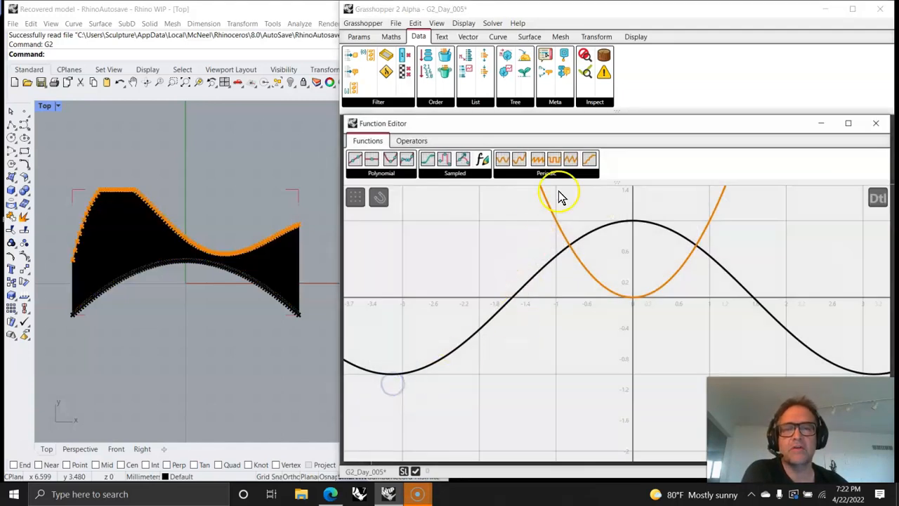
left_click(404, 141)
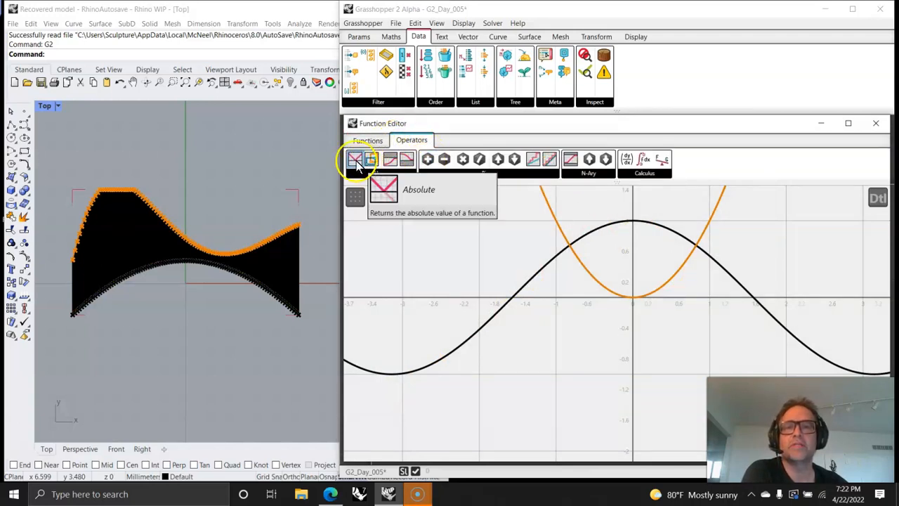
- Apply the Absolute operator to a linear function and set its B value to -0.08
left_click_drag(664, 298, 663, 298)
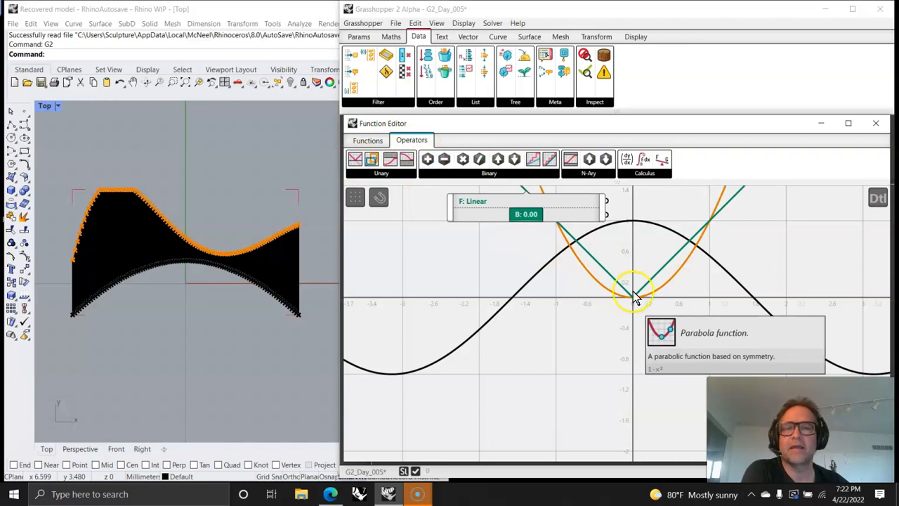
mouse_move(526, 215)
left_mouse_down()
mouse_move(533, 217)
mouse_move(512, 221)
mouse_move(526, 223)
left_mouse_up()
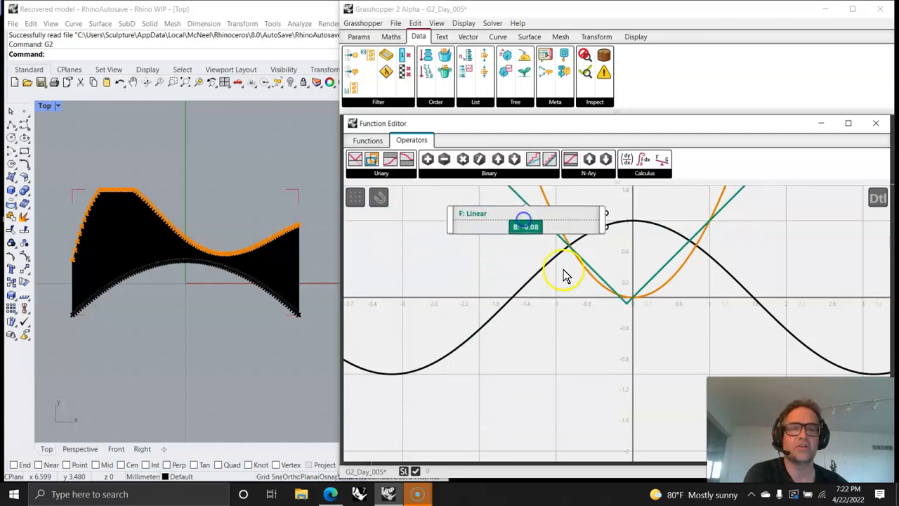
left_click(660, 272)
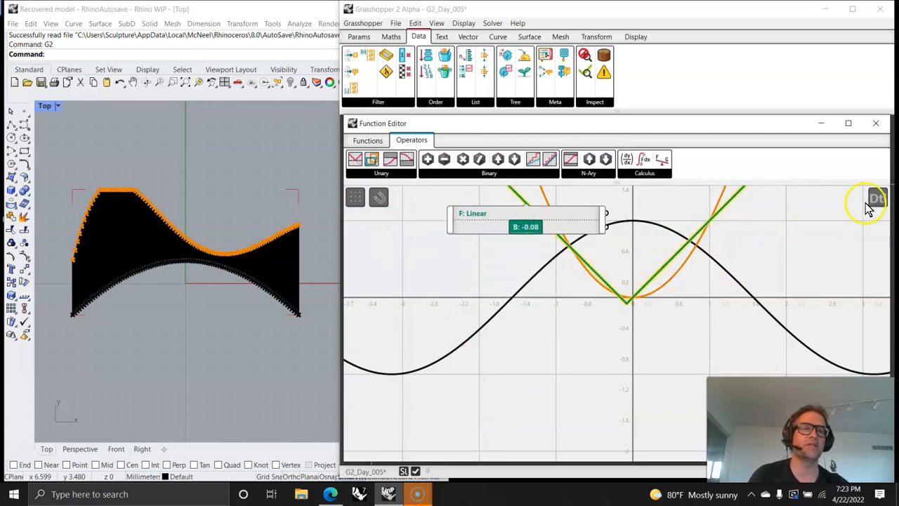
- Show the Function Editor's detail view and expand the Parabola and Cosine functions down to their base and unit vectors
left_click(879, 198)
left_click(247, 228)
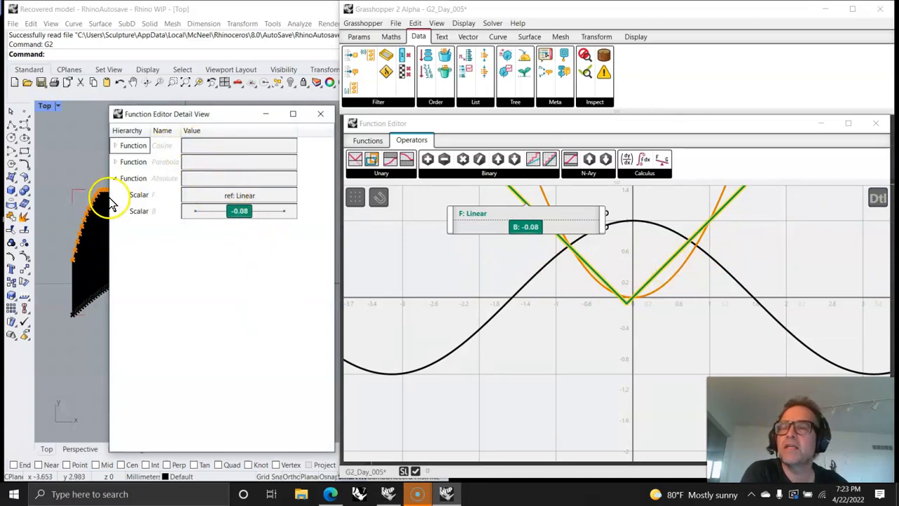
left_click(115, 162)
left_click(115, 146)
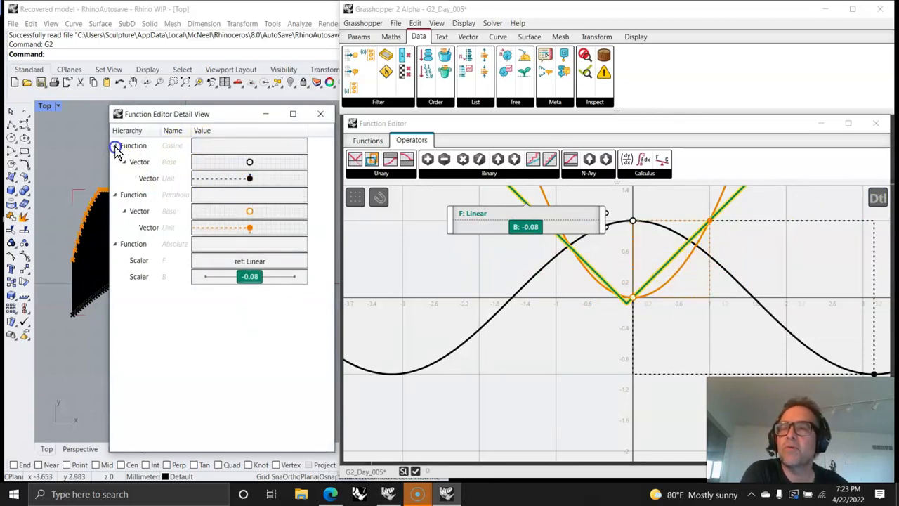
left_click(806, 257)
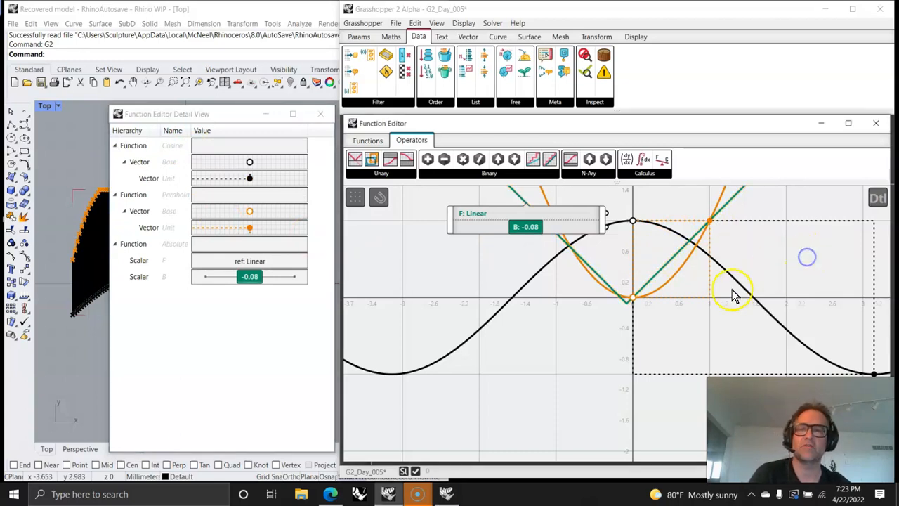
- Shift the parabola's unit point slightly inward and delete the Absolute function
left_click(653, 281)
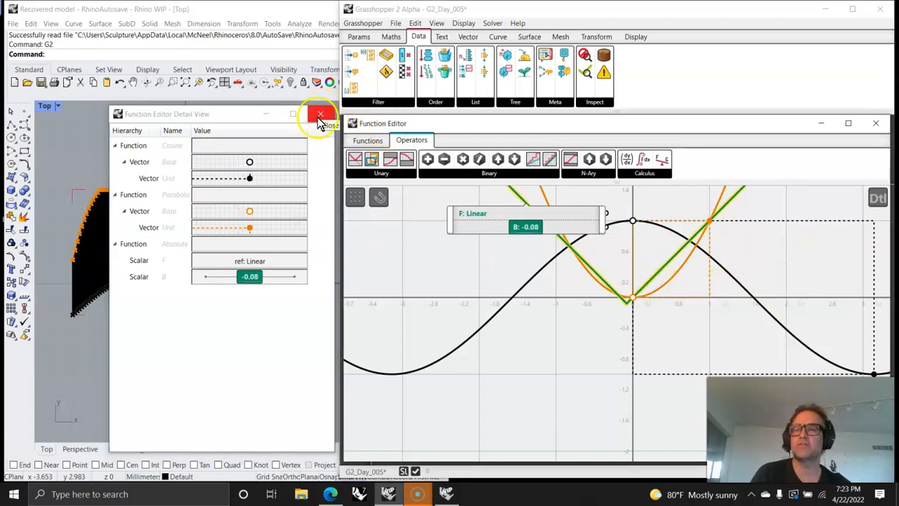
mouse_move(250, 234)
left_mouse_down()
mouse_move(261, 234)
mouse_move(248, 234)
left_mouse_up()
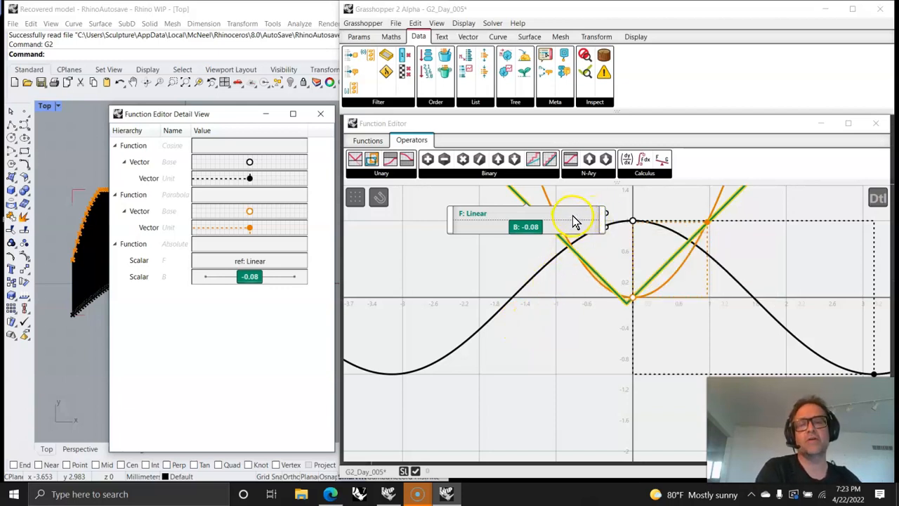
key("Delete")
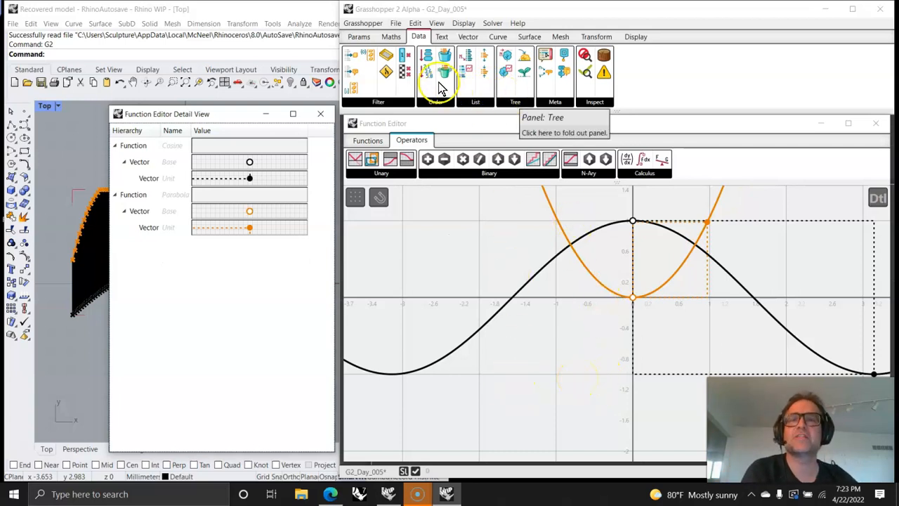
- Look through the Maths component groups, including Special with Evaluate Function, and locate Function Editor among the Params inputs
left_click(390, 37)
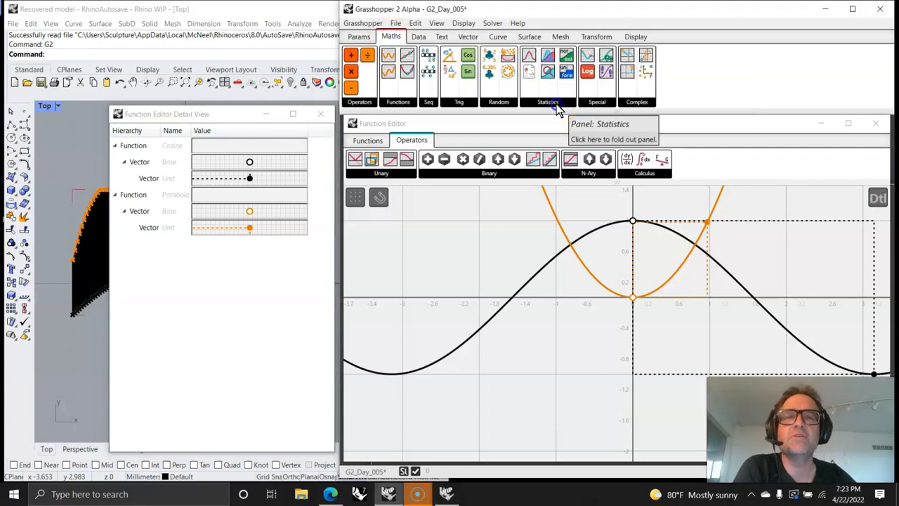
left_click(395, 88)
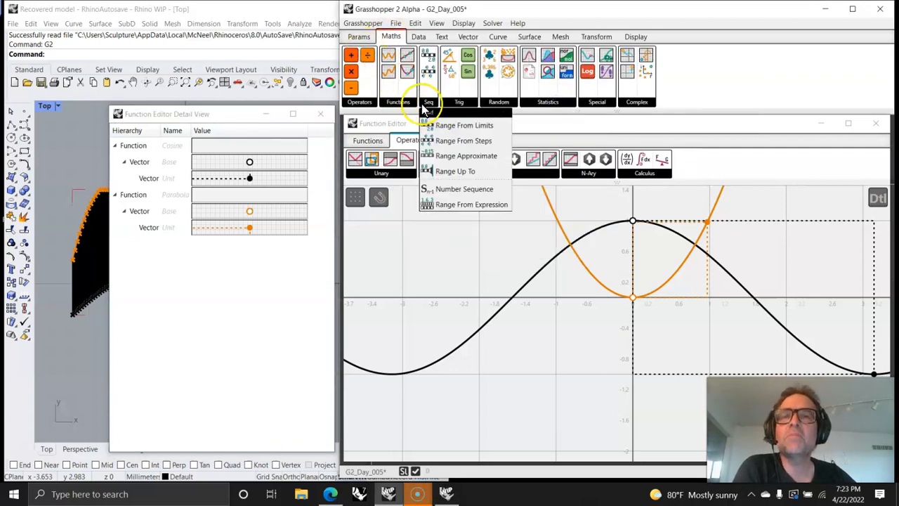
left_click(361, 104)
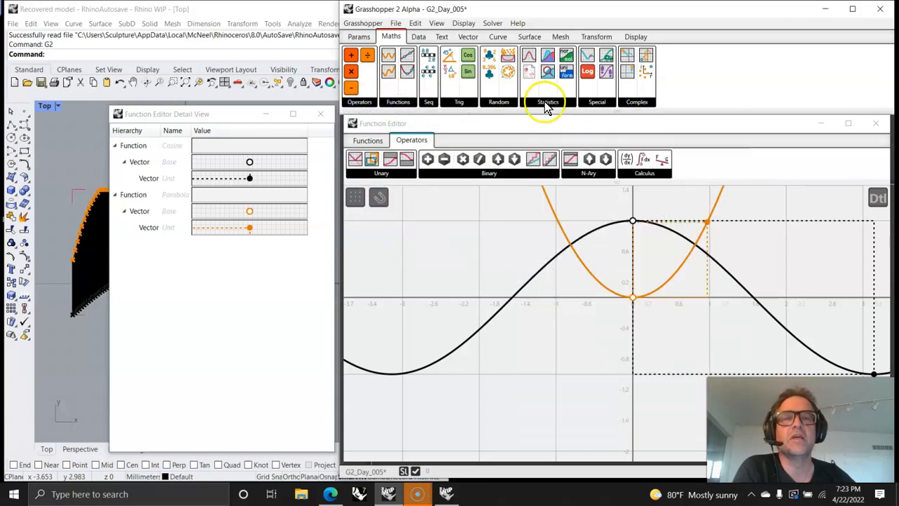
left_click(595, 103)
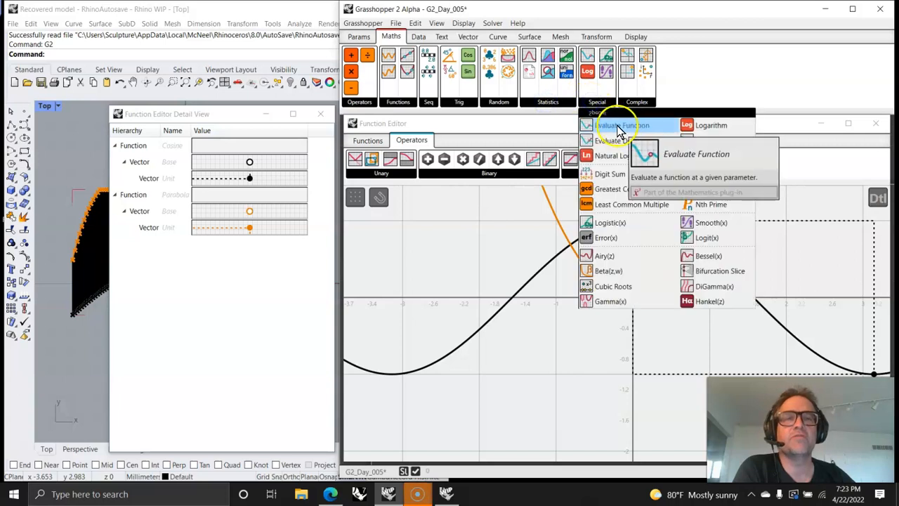
left_click(360, 37)
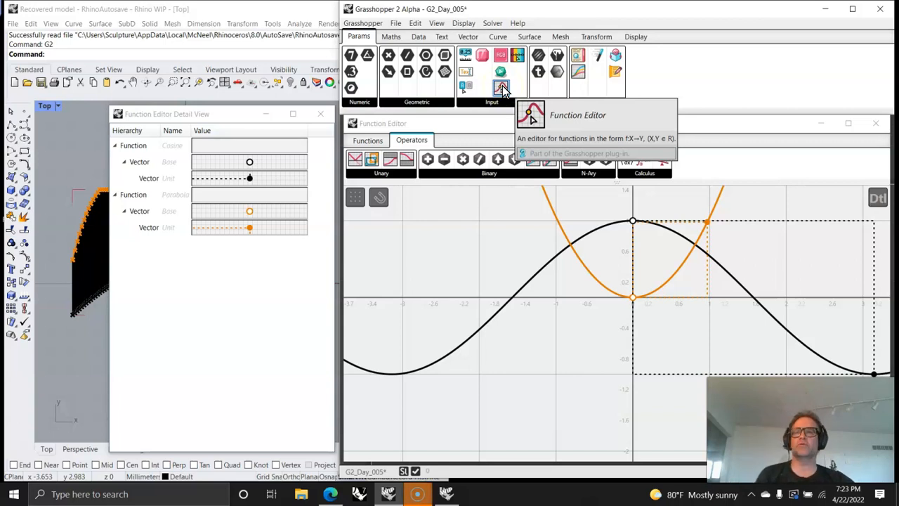
- Close the function detail view and the Function Editor, returning to the complete definition on the canvas
left_click(318, 83)
left_click(318, 114)
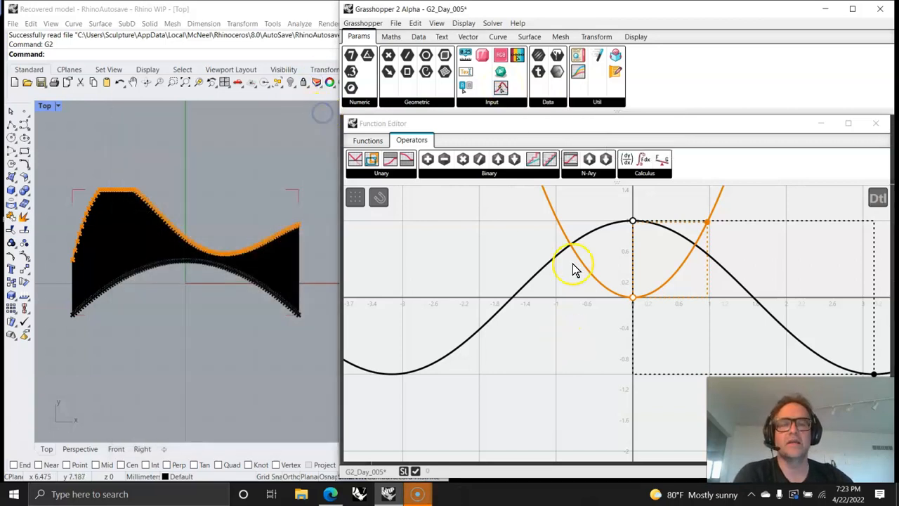
left_click(876, 125)
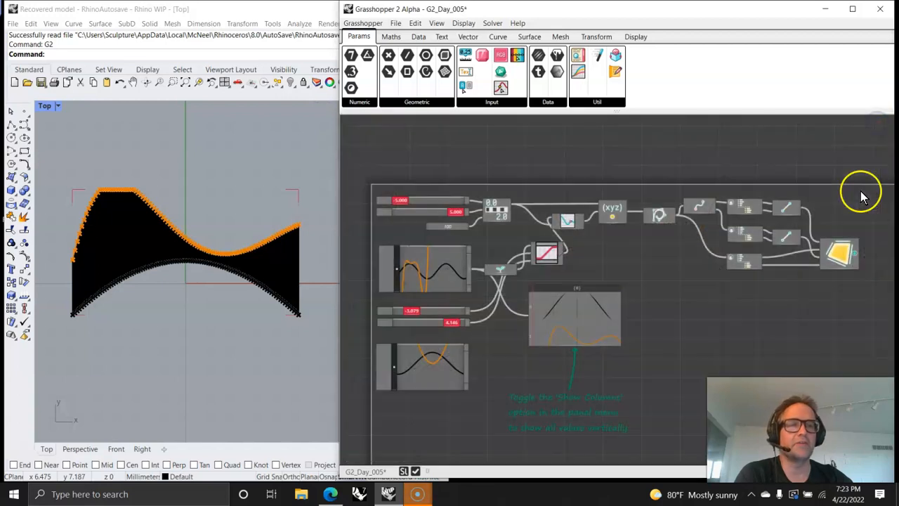
right_click_drag(734, 342, 707, 279)
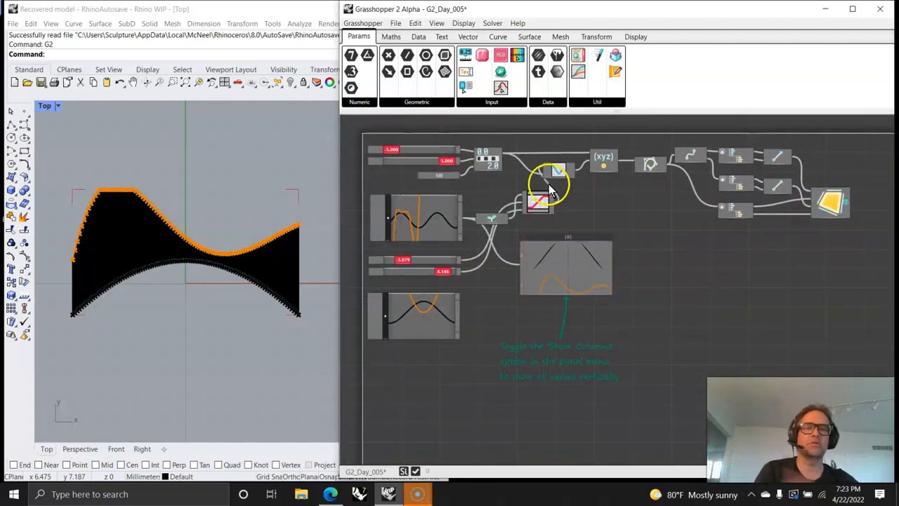
scroll(603, 177, "up", 2)
scroll(606, 172, "down", 2)
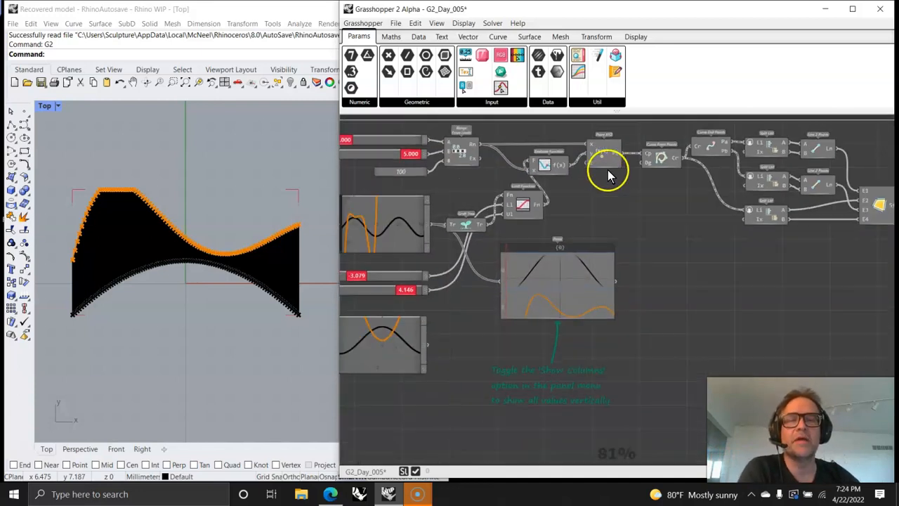
mouse_move(618, 203)
right_mouse_down()
mouse_move(646, 223)
mouse_move(630, 208)
right_mouse_up()
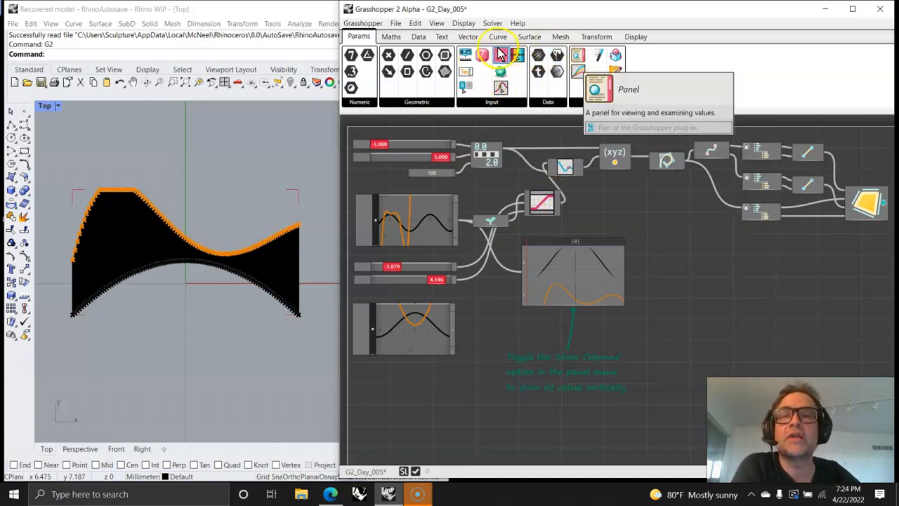
- Browse the Data components in the Tree and Meta groups
left_click(399, 38)
left_click(416, 39)
left_click(511, 108)
left_click(476, 106)
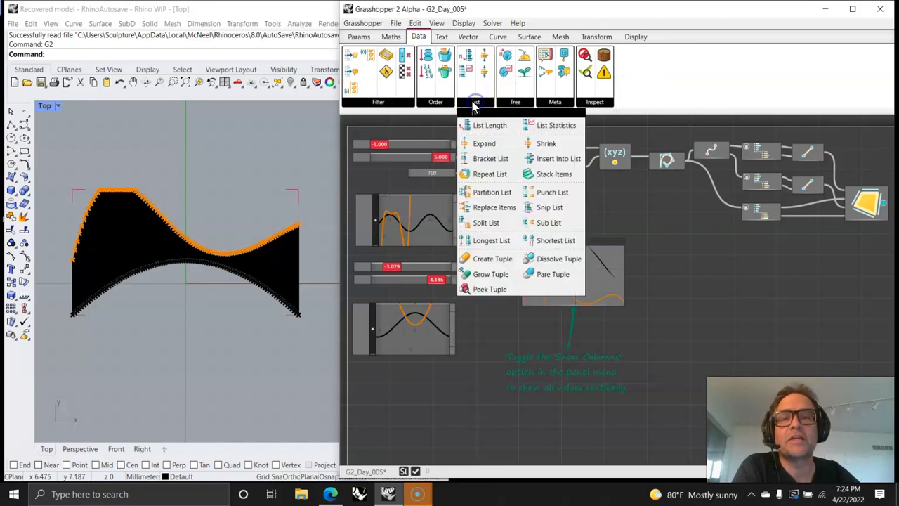
left_click(514, 100)
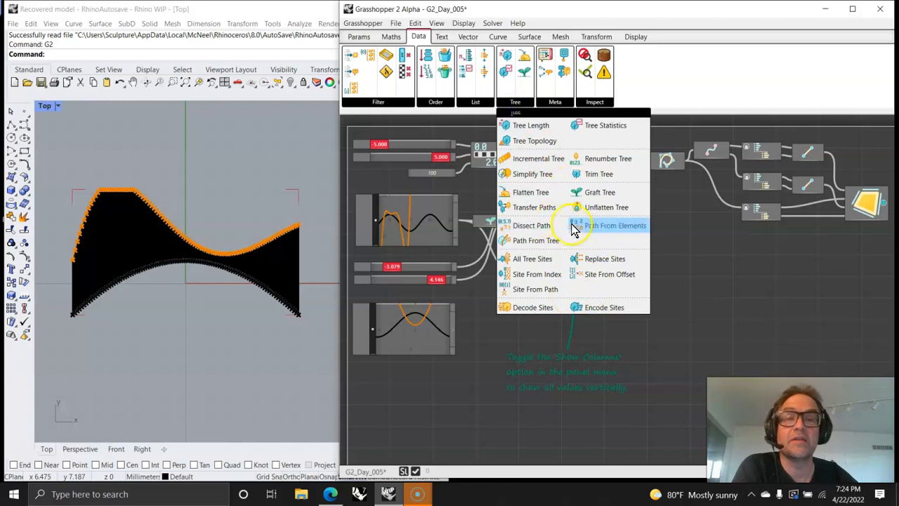
left_click(550, 102)
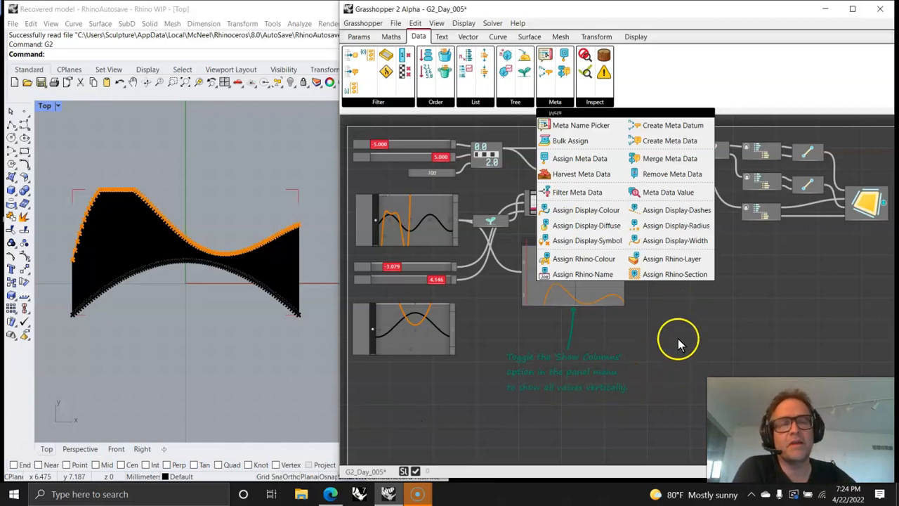
- Select the Surface From Edges component to highlight its surface, and examine the Evaluate Function and Point XYZ connections
scroll(699, 302, "down", 2)
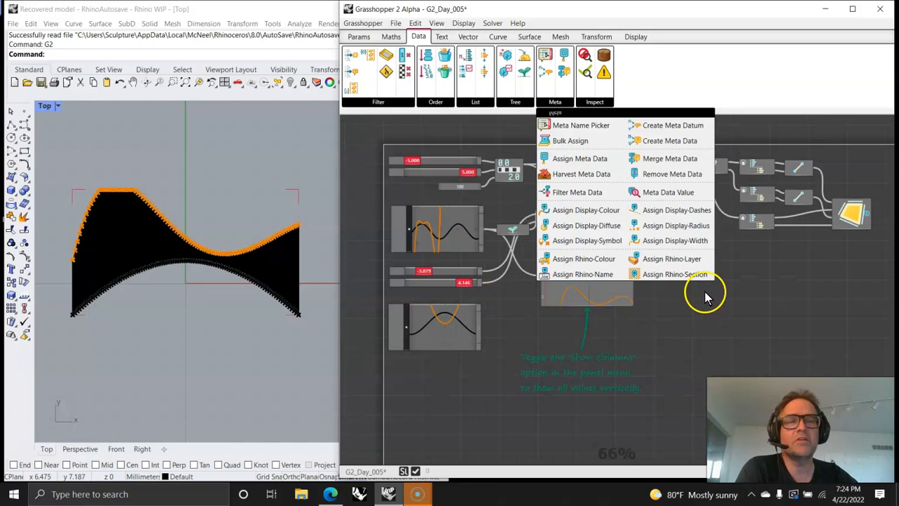
left_click(852, 213)
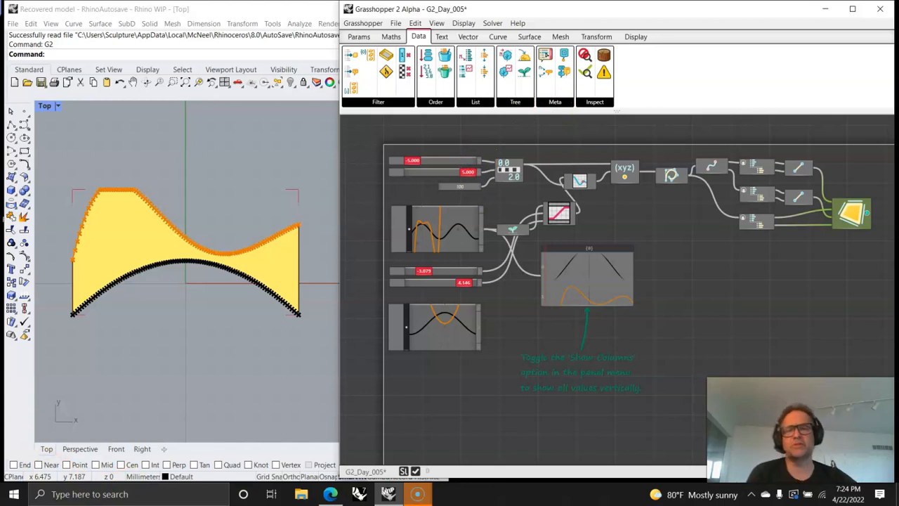
scroll(615, 175, "up", 5)
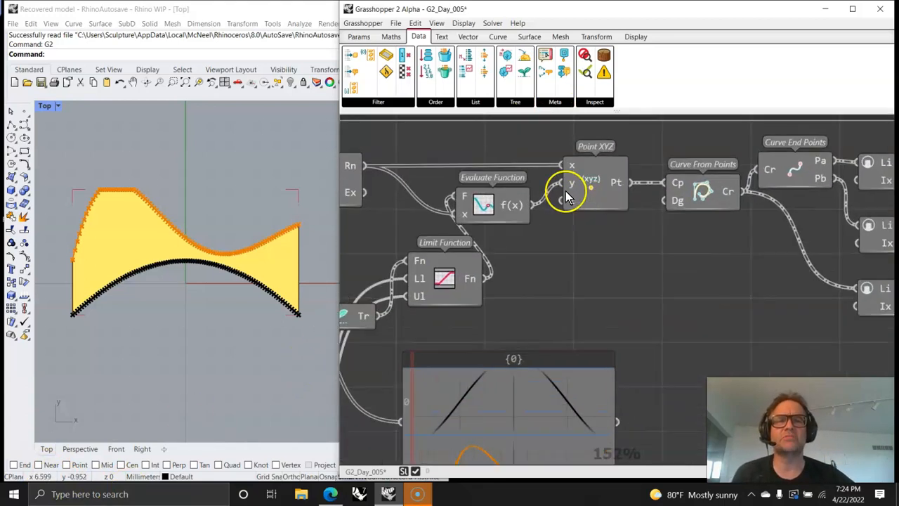
scroll(567, 197, "down", 6)
right_click_drag(555, 263, 611, 220)
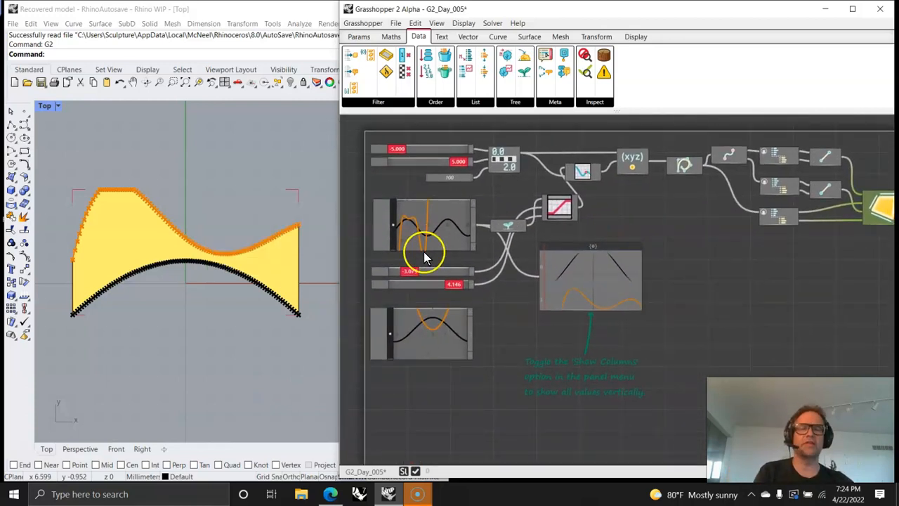
- Examine the cosine and polynomial curves in the first Function Editor component up close
scroll(446, 164, "up", 5)
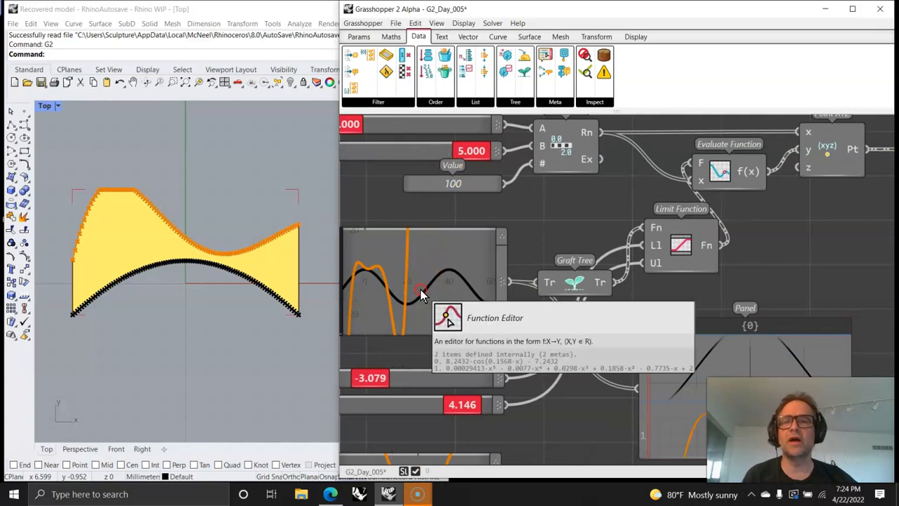
scroll(532, 222, "up", 4)
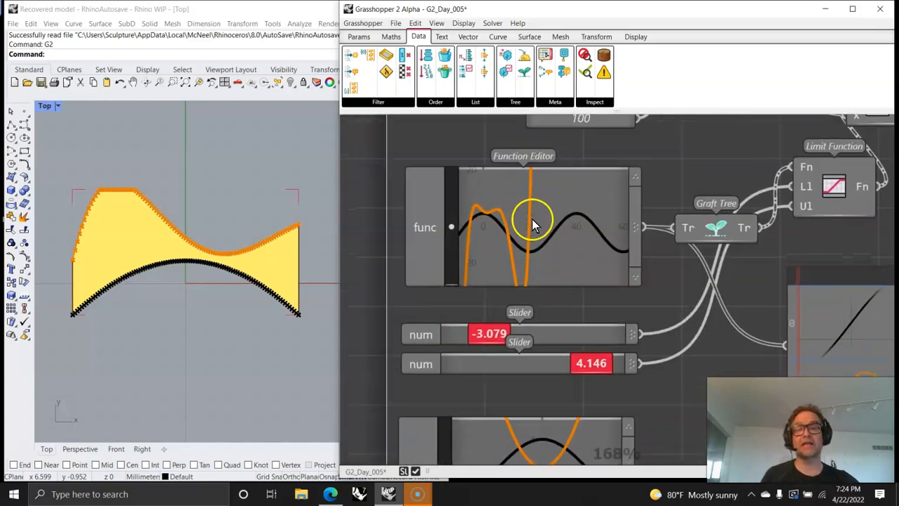
right_click_drag(532, 222, 636, 287)
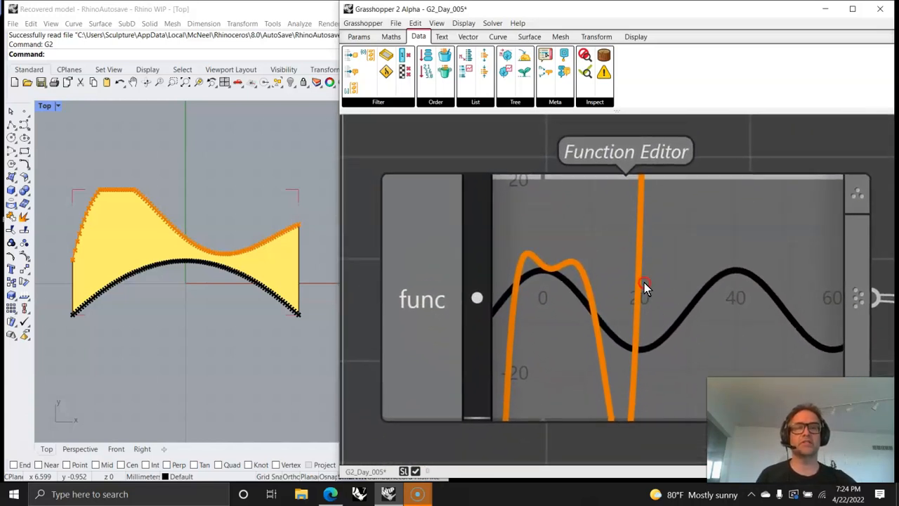